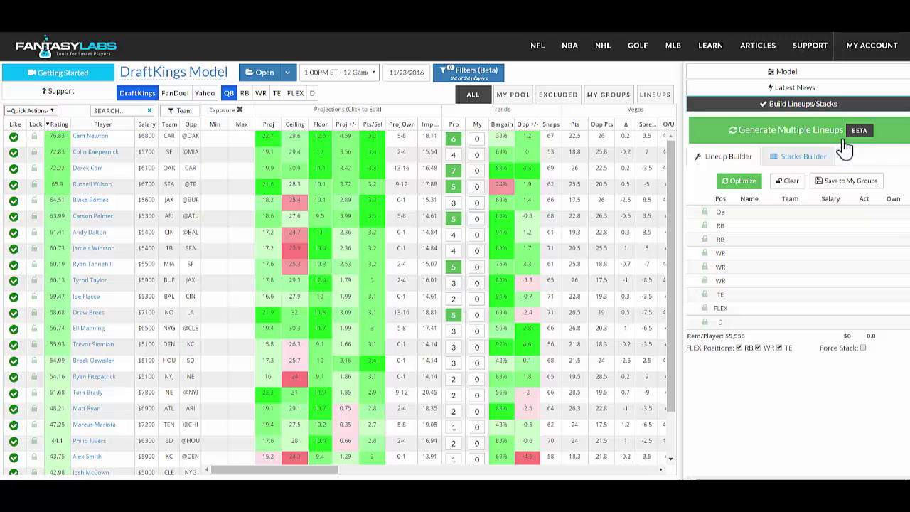
Open the multiple-lineup generator, hide advanced filters, and drop diversification to its minimum
{"action": "left_click", "coordinate": [784, 132]}
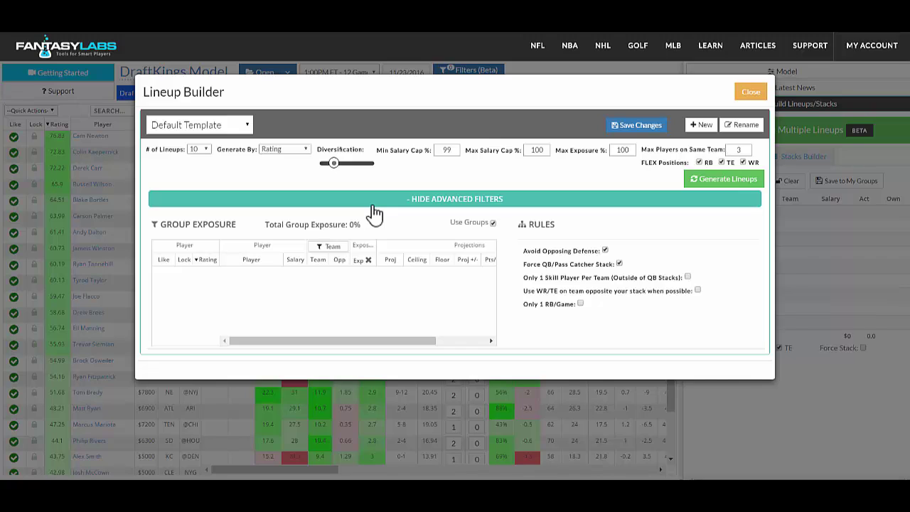
{"action": "left_click", "coordinate": [373, 206]}
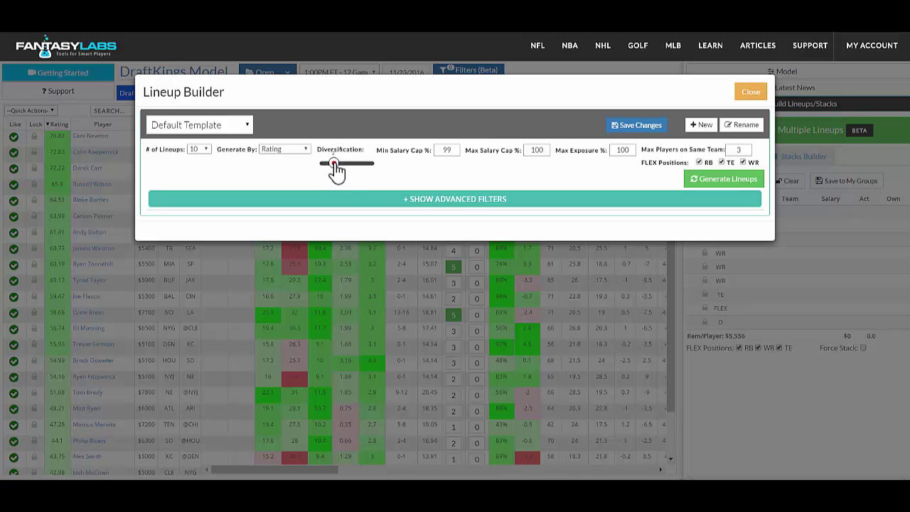
{"action": "left_click_drag", "start_coordinate": [333, 163], "coordinate": [324, 163]}
{"action": "left_click_drag", "start_coordinate": [329, 175], "coordinate": [304, 174]}
Switch the Generate By criterion from Rating to Actual Points
{"action": "left_click", "coordinate": [300, 158]}
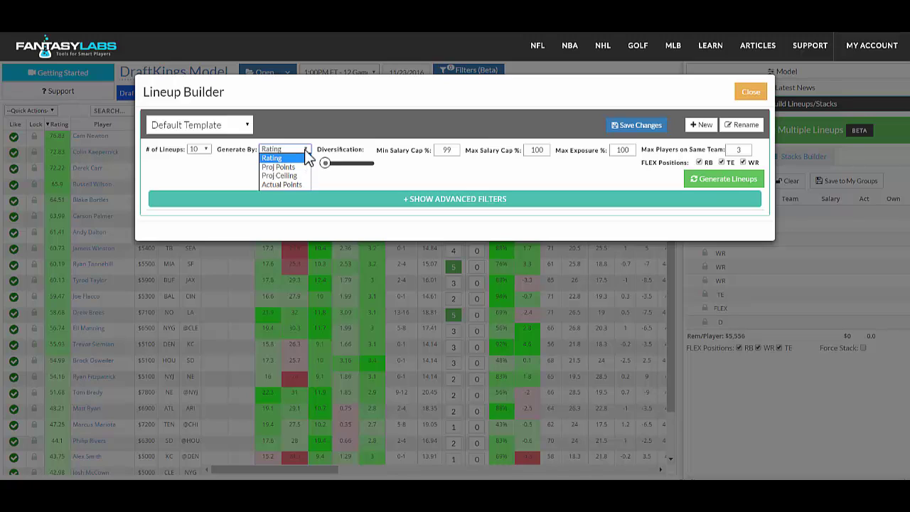
{"action": "left_click", "coordinate": [305, 150]}
{"action": "left_click", "coordinate": [306, 153]}
{"action": "left_click", "coordinate": [317, 183]}
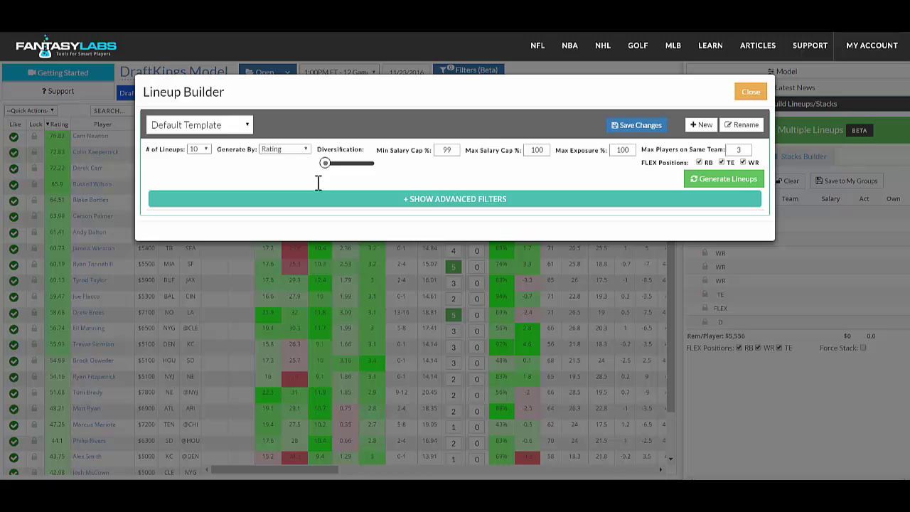
{"action": "left_click", "coordinate": [289, 149]}
{"action": "left_click", "coordinate": [285, 184]}
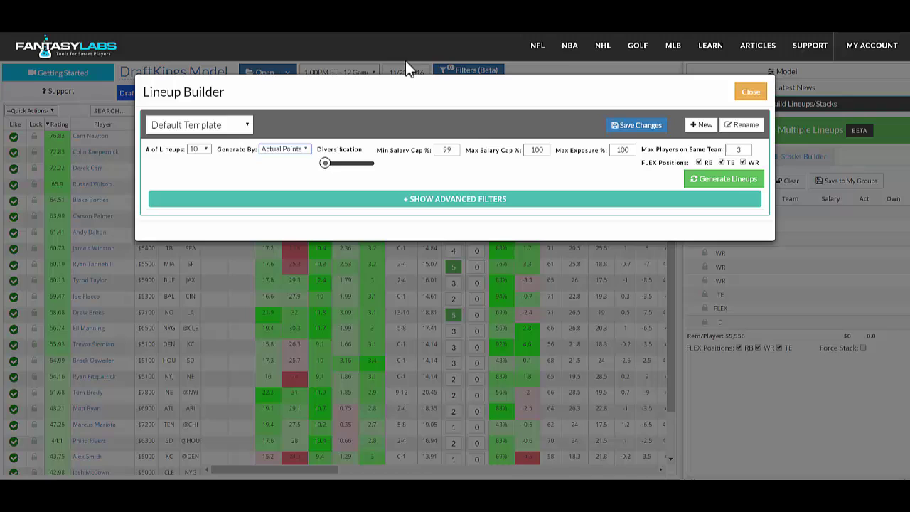
Reopen the builder, set Actual Points with minimum diversification, and generate 10 lineups averaging 126.57 points
{"action": "left_click", "coordinate": [749, 99]}
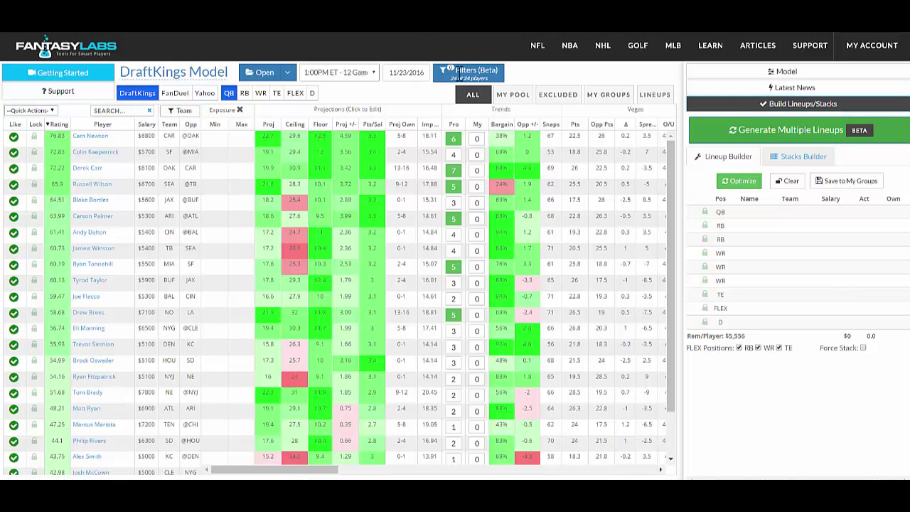
{"action": "left_click", "coordinate": [805, 135]}
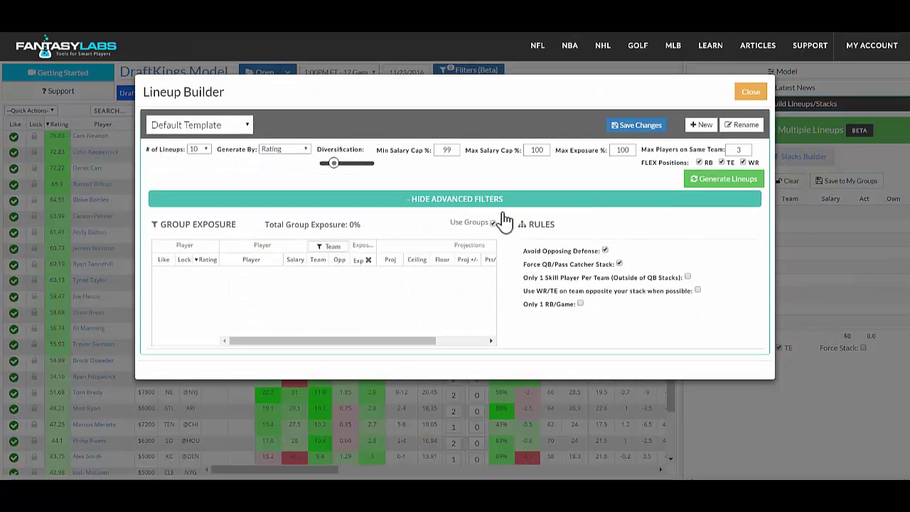
{"action": "left_click", "coordinate": [276, 152]}
{"action": "left_click", "coordinate": [274, 181]}
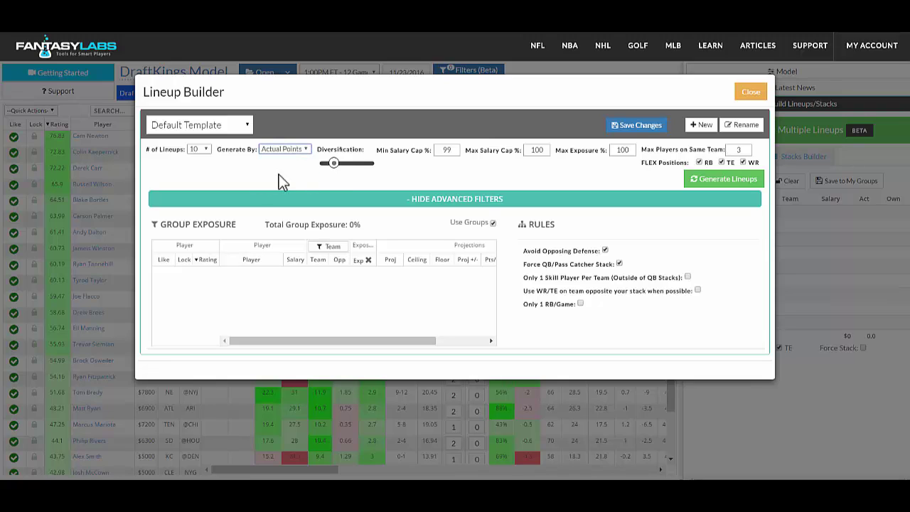
{"action": "left_click_drag", "start_coordinate": [334, 163], "coordinate": [325, 163]}
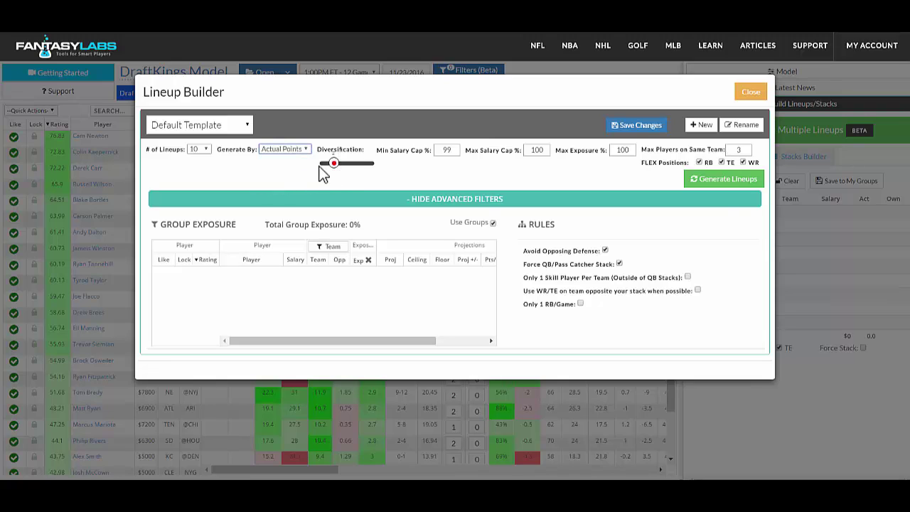
{"action": "left_click", "coordinate": [727, 193]}
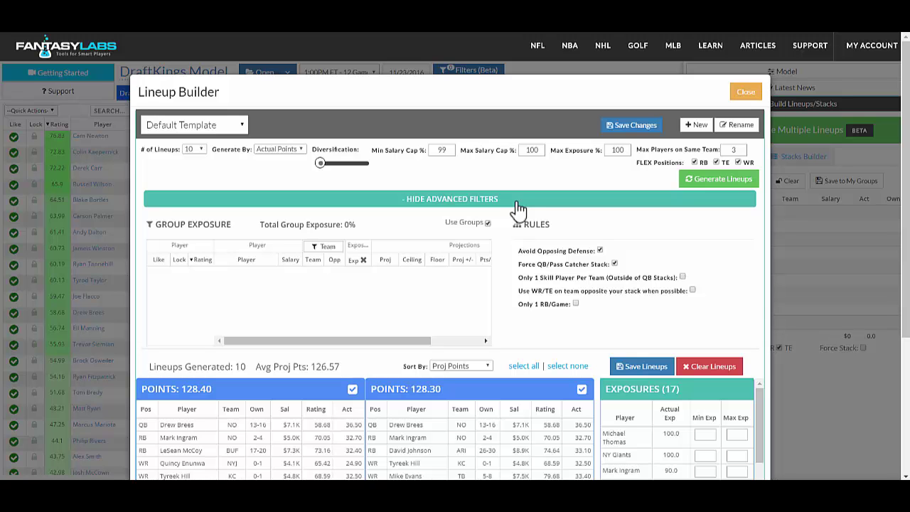
Close the builder to discard the lineups, then reopen it, now back at Rating
{"action": "left_click", "coordinate": [746, 92]}
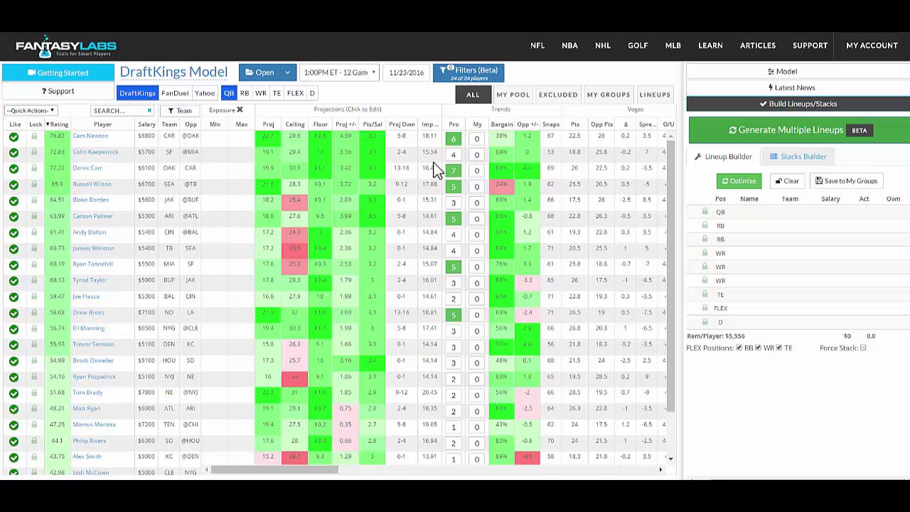
{"action": "left_click", "coordinate": [808, 141]}
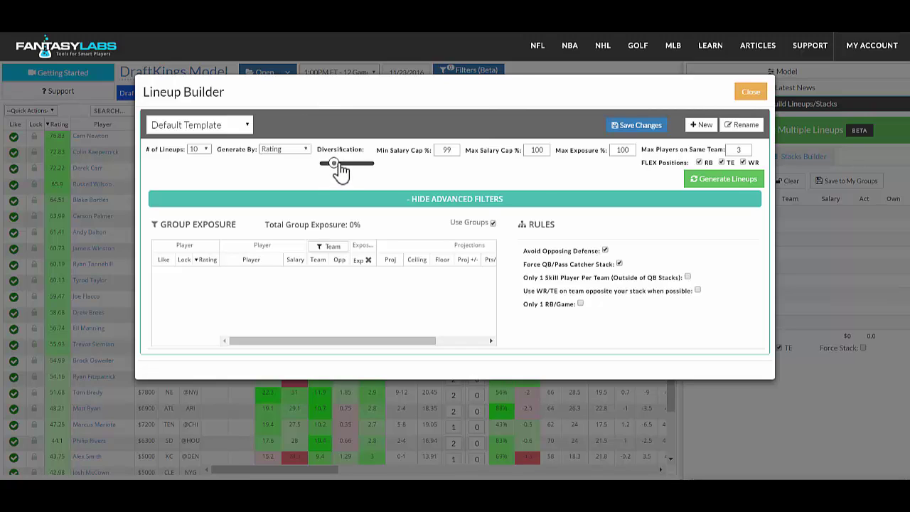
Unlike all players, then re-like only the top three rated quarterbacks
{"action": "left_click", "coordinate": [750, 93]}
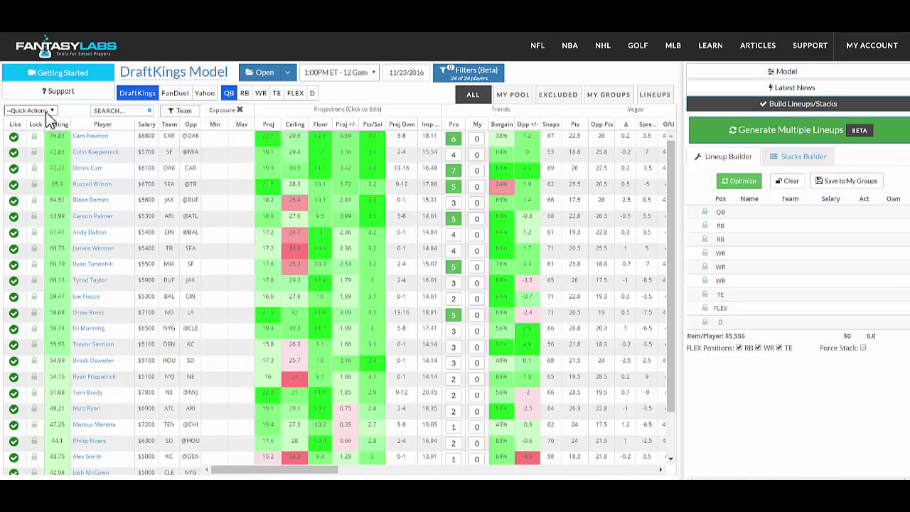
{"action": "left_click", "coordinate": [44, 112]}
{"action": "left_click", "coordinate": [26, 136]}
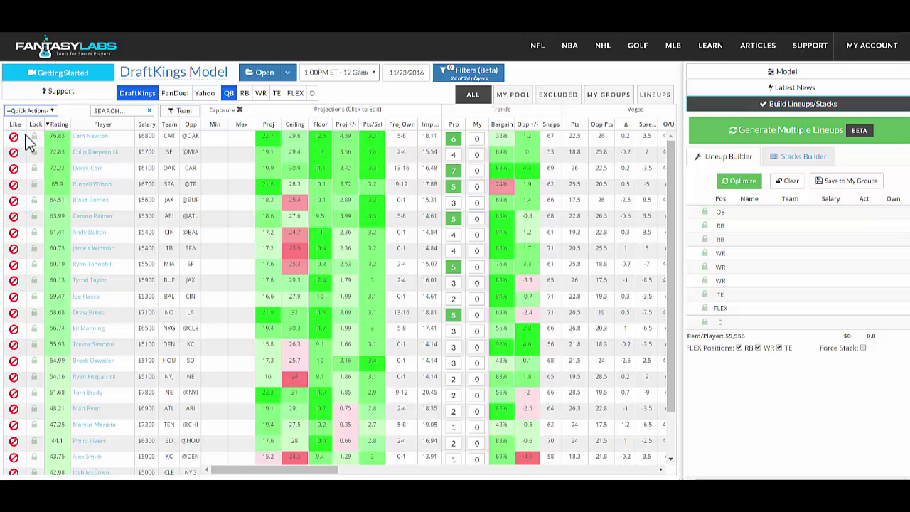
{"action": "left_click", "coordinate": [13, 136]}
{"action": "left_click", "coordinate": [13, 152]}
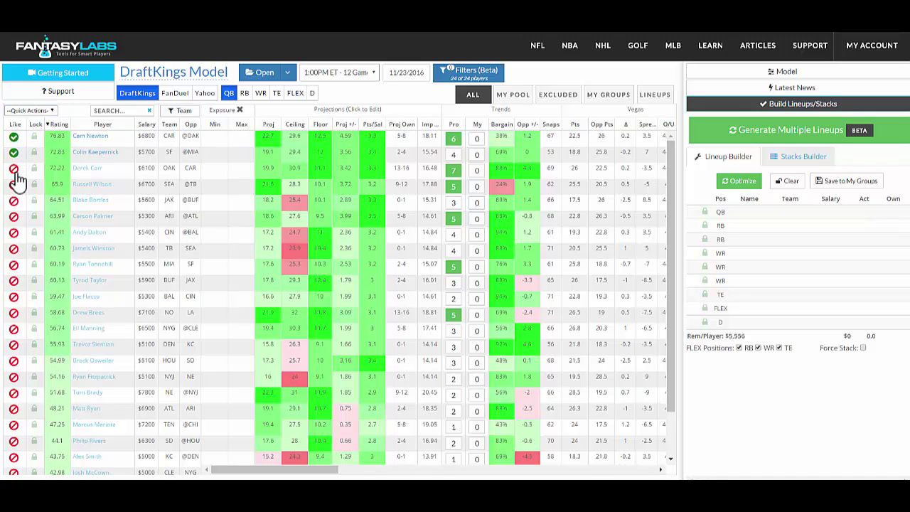
{"action": "left_click", "coordinate": [13, 168]}
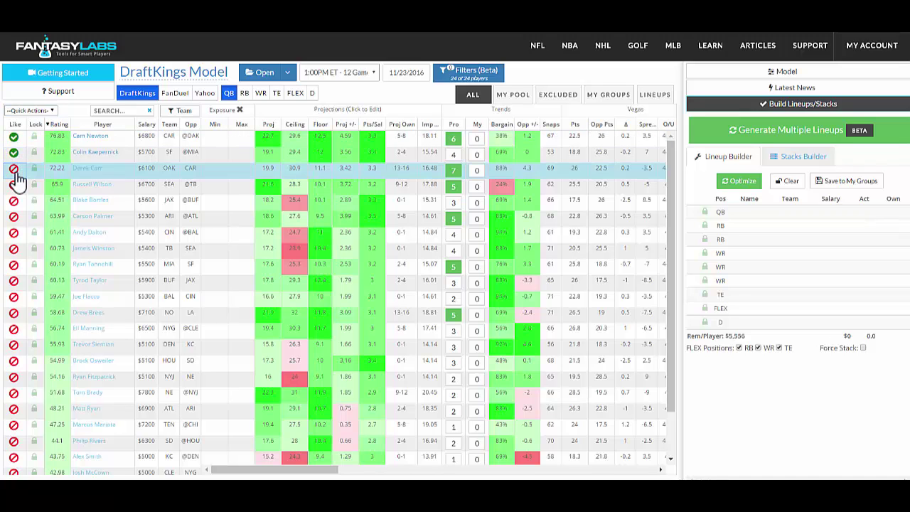
Give the top quarterback a 50% maximum and 30% minimum exposure
{"action": "left_click", "coordinate": [244, 137]}
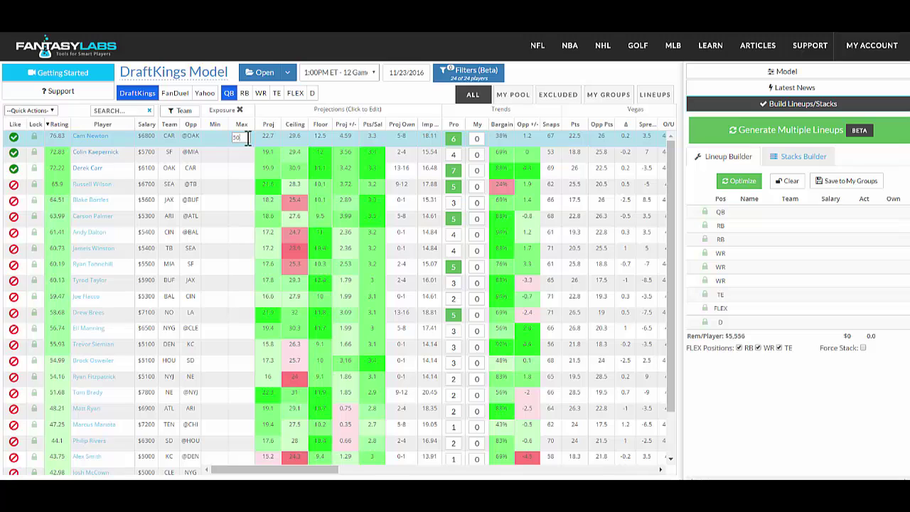
{"action": "double_click", "coordinate": [209, 139]}
{"action": "type", "text": "30"}
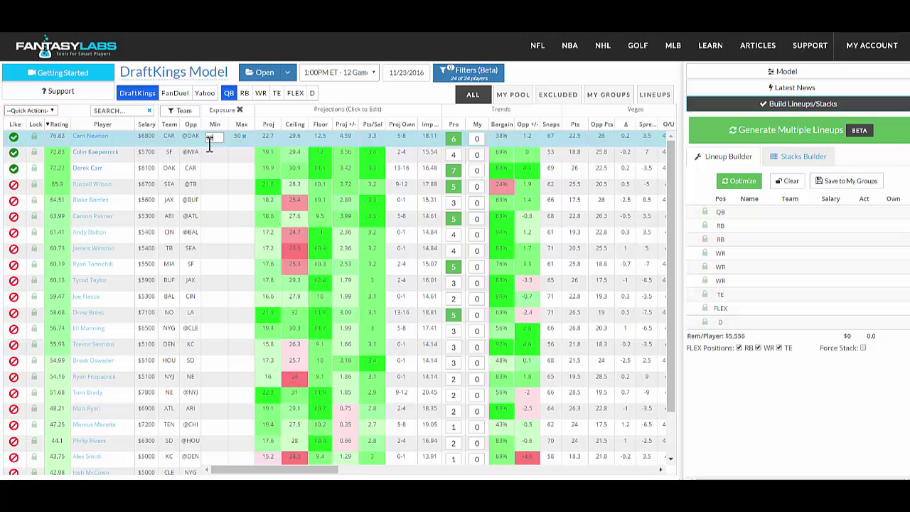
{"action": "key", "text": "Return"}
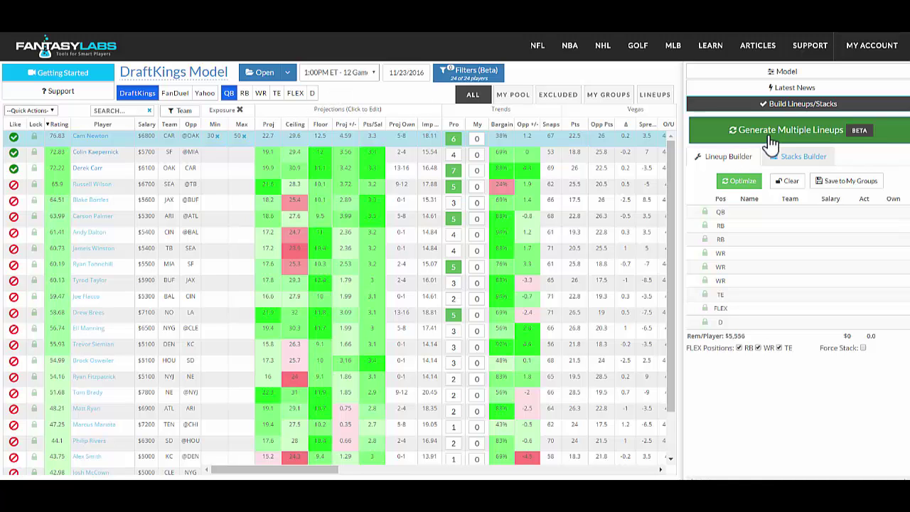
Reopen the lineup builder, keep Rating, review the exposures, and lower diversification to its minimum
{"action": "left_click", "coordinate": [772, 139]}
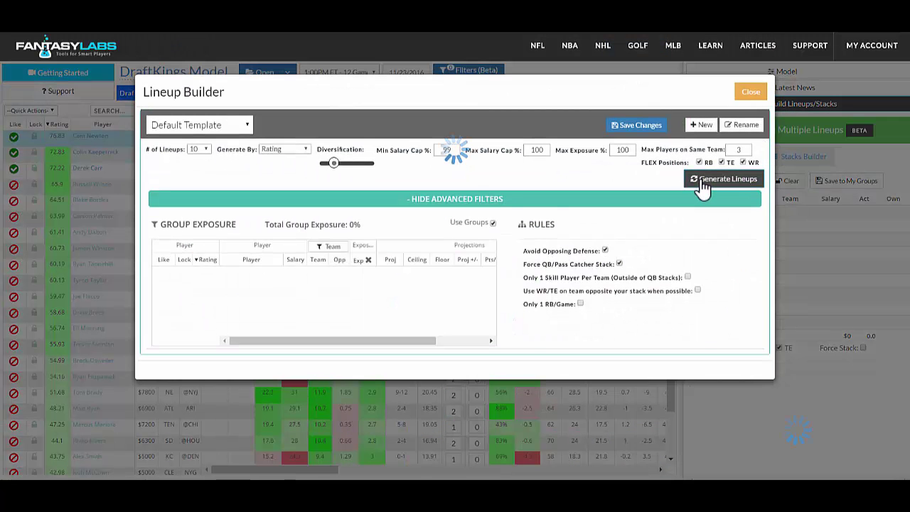
{"action": "scroll", "coordinate": [768, 455], "scroll_direction": "down", "scroll_amount": 5}
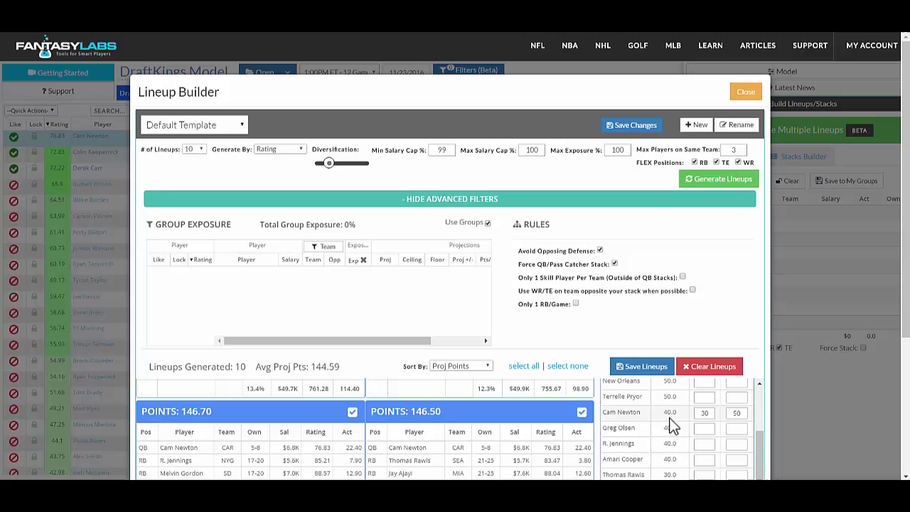
{"action": "scroll", "coordinate": [759, 394], "scroll_direction": "up", "scroll_amount": 5}
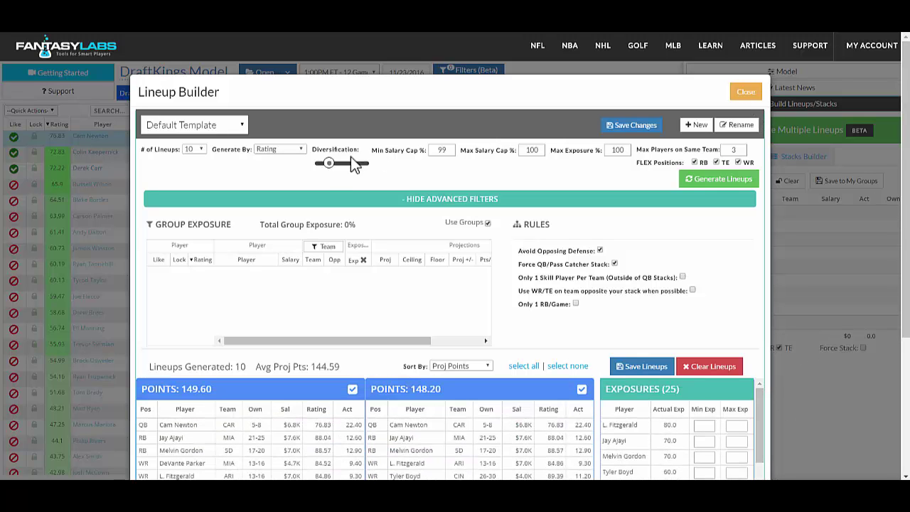
{"action": "left_click_drag", "start_coordinate": [326, 168], "coordinate": [324, 169]}
{"action": "left_click", "coordinate": [272, 150]}
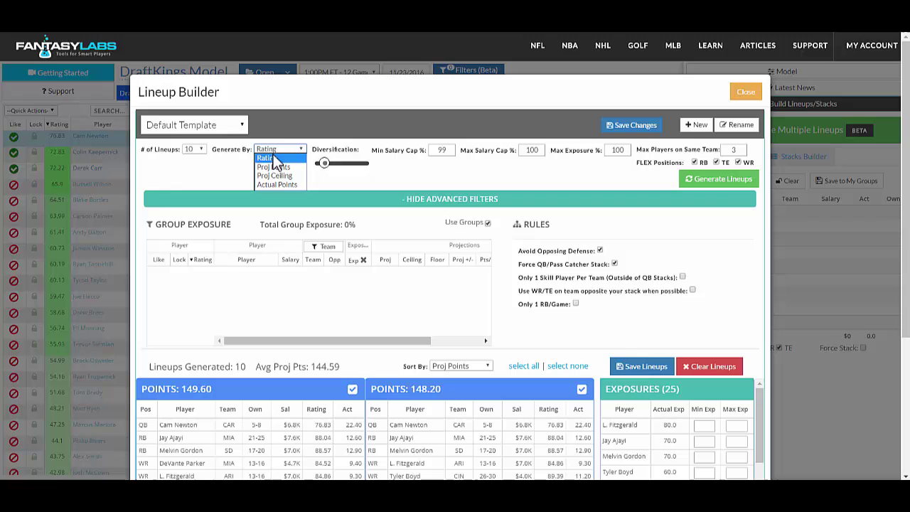
{"action": "left_click", "coordinate": [283, 127]}
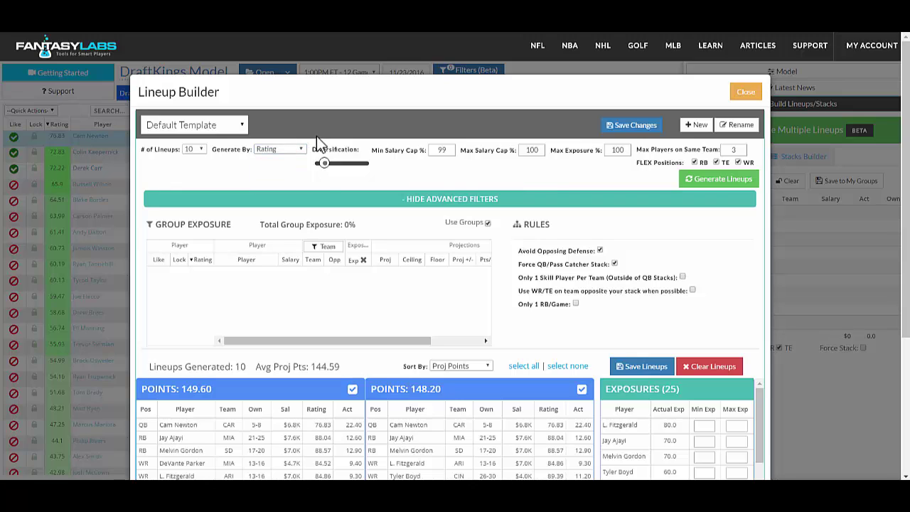
{"action": "left_click_drag", "start_coordinate": [328, 170], "coordinate": [320, 163]}
Set the number of lineups to 100 and generate them
{"action": "left_click", "coordinate": [192, 154]}
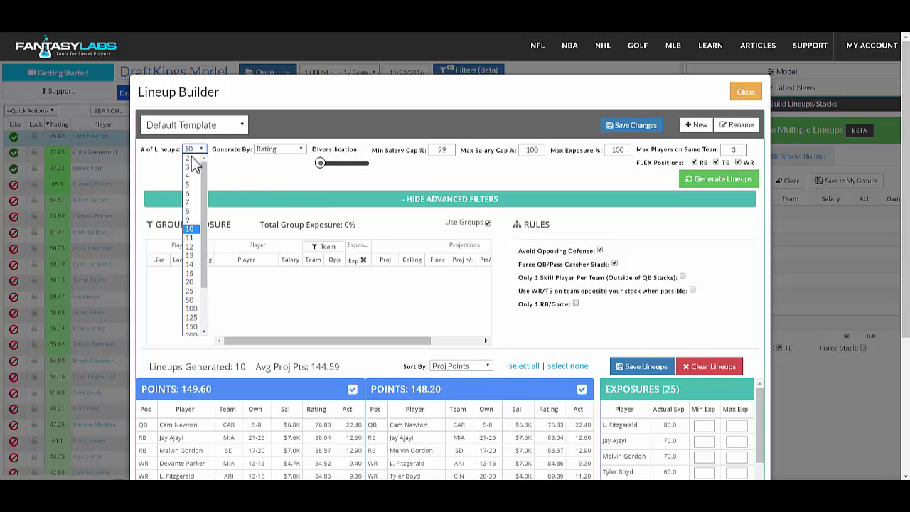
{"action": "left_click", "coordinate": [194, 310]}
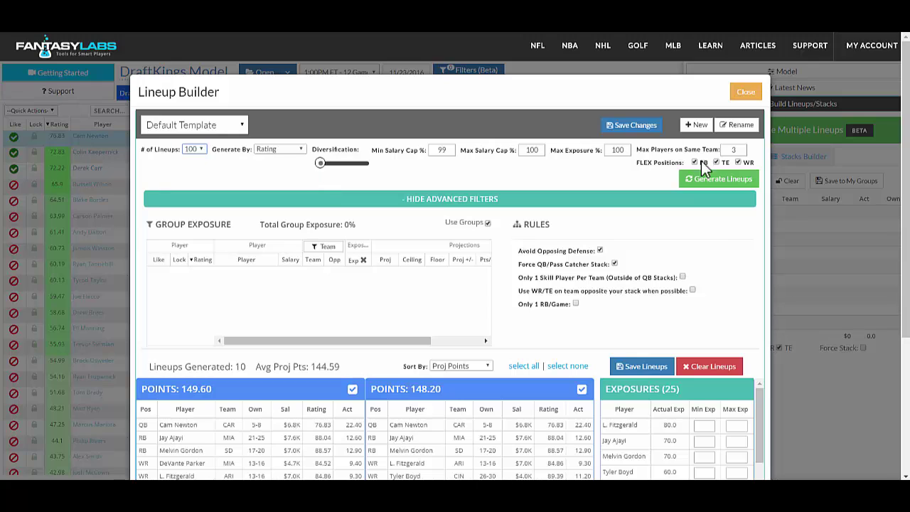
{"action": "left_click", "coordinate": [727, 192]}
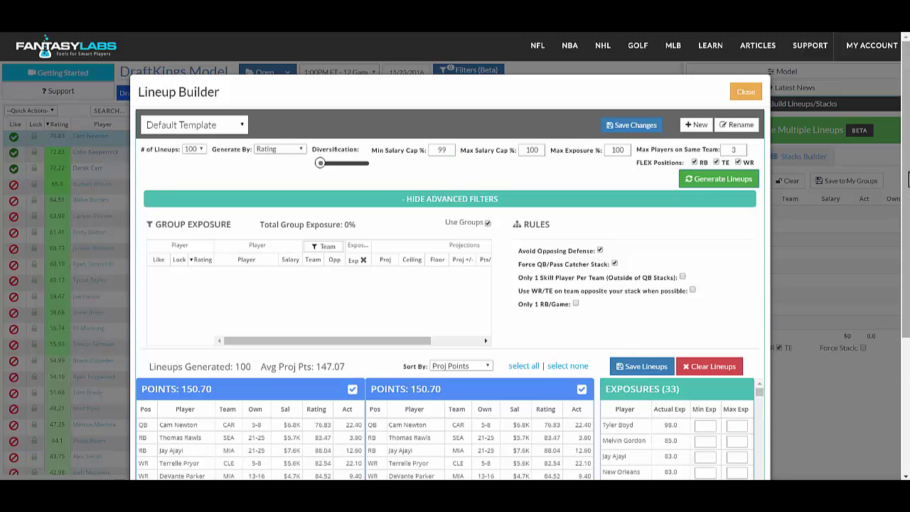
Review the 100 lineups averaging 147.07 points and raise diversification to its maximum
{"action": "scroll", "coordinate": [717, 340], "scroll_direction": "down", "scroll_amount": 3}
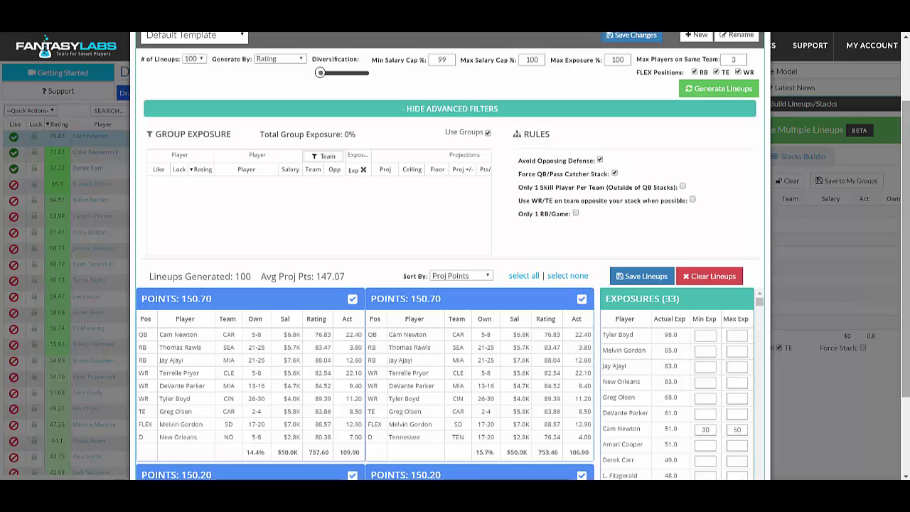
{"action": "scroll", "coordinate": [907, 186], "scroll_direction": "up", "scroll_amount": 3}
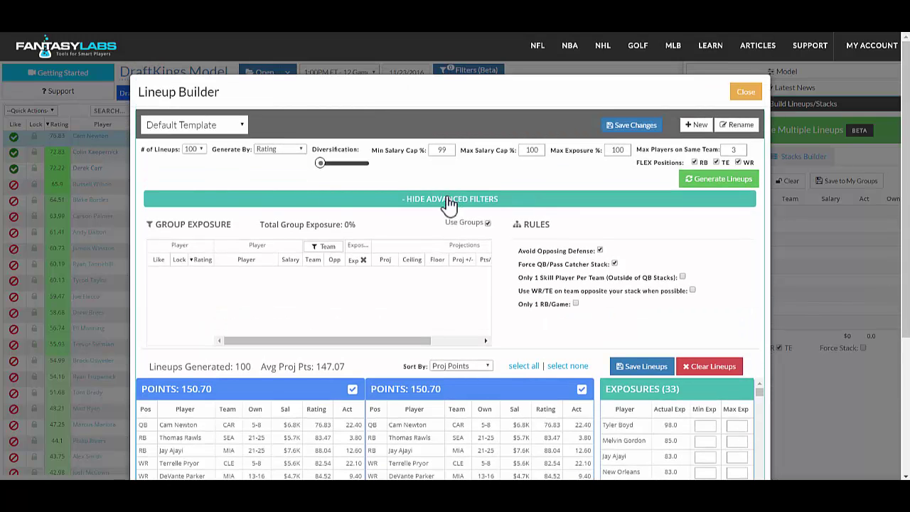
{"action": "left_click_drag", "start_coordinate": [320, 162], "coordinate": [330, 164]}
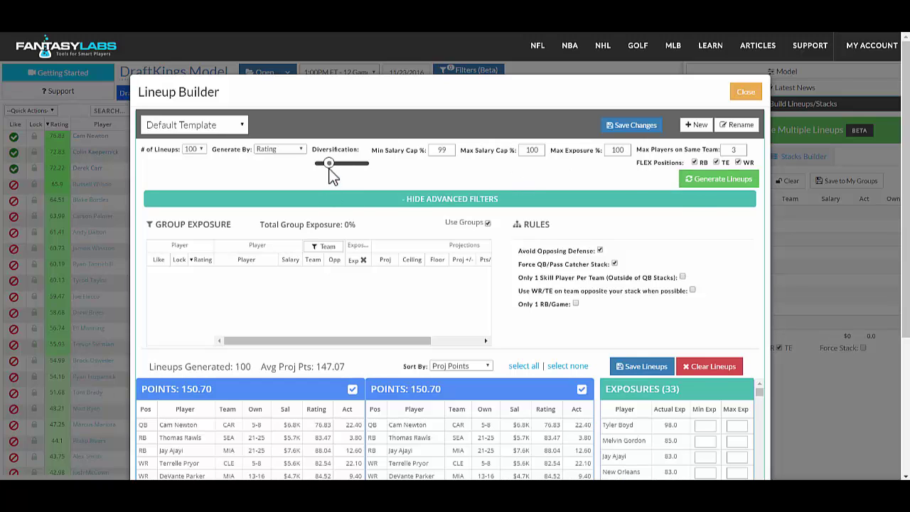
{"action": "left_click_drag", "start_coordinate": [330, 171], "coordinate": [363, 169]}
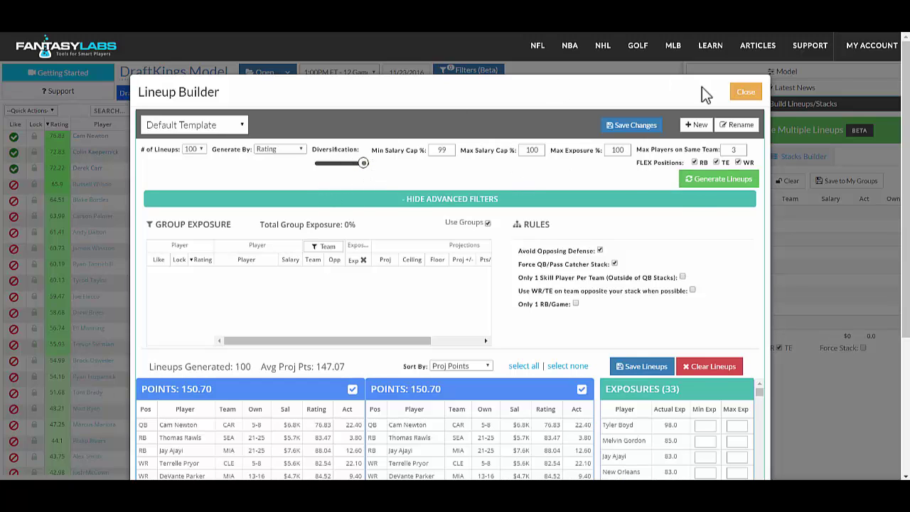
Lock the CAR quarterback, SEA and SD running backs, and ARI receiver, totaling $23,500
{"action": "left_click", "coordinate": [752, 96]}
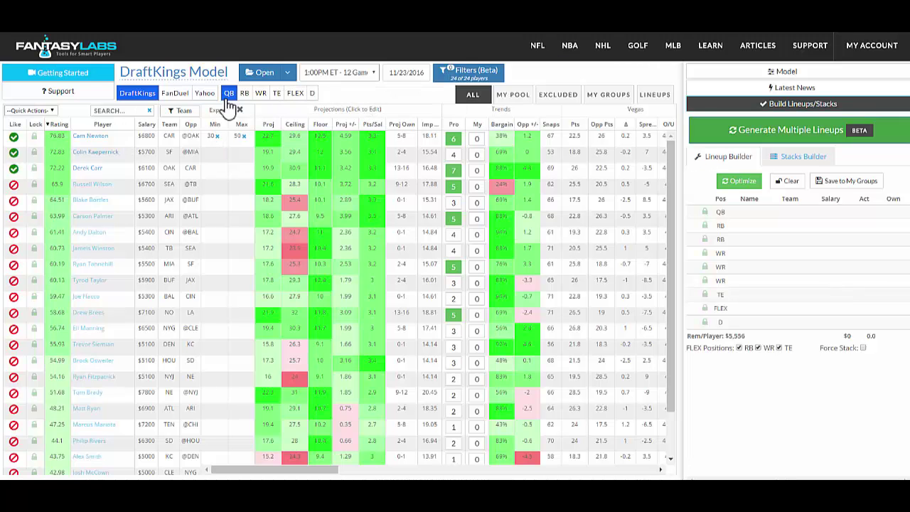
{"action": "left_click", "coordinate": [35, 137]}
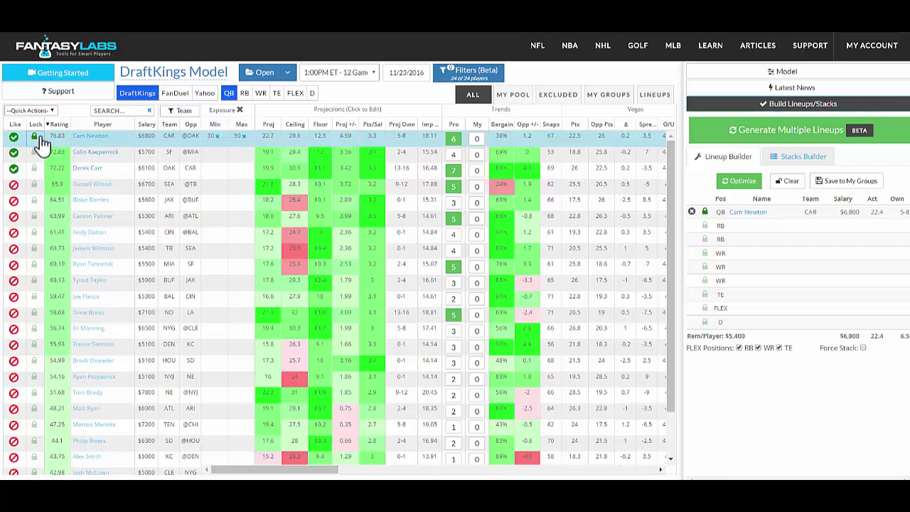
{"action": "left_click", "coordinate": [244, 96]}
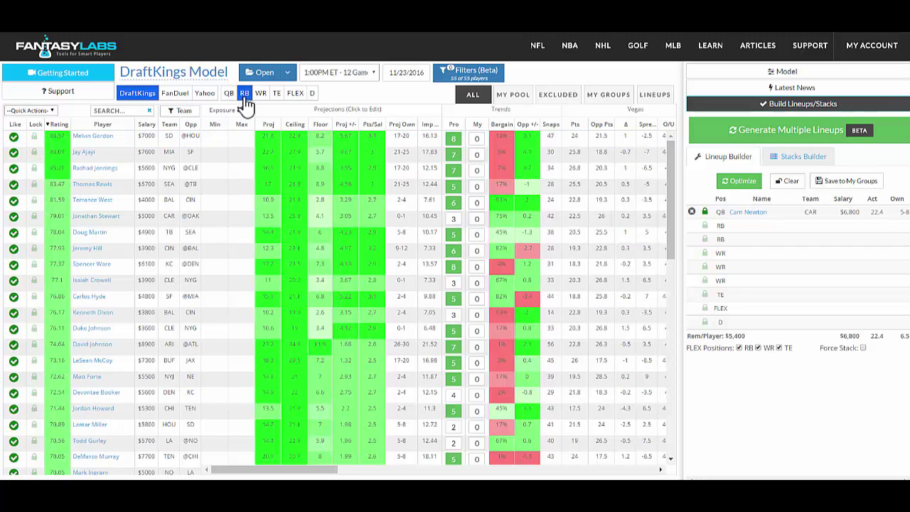
{"action": "left_click", "coordinate": [34, 184]}
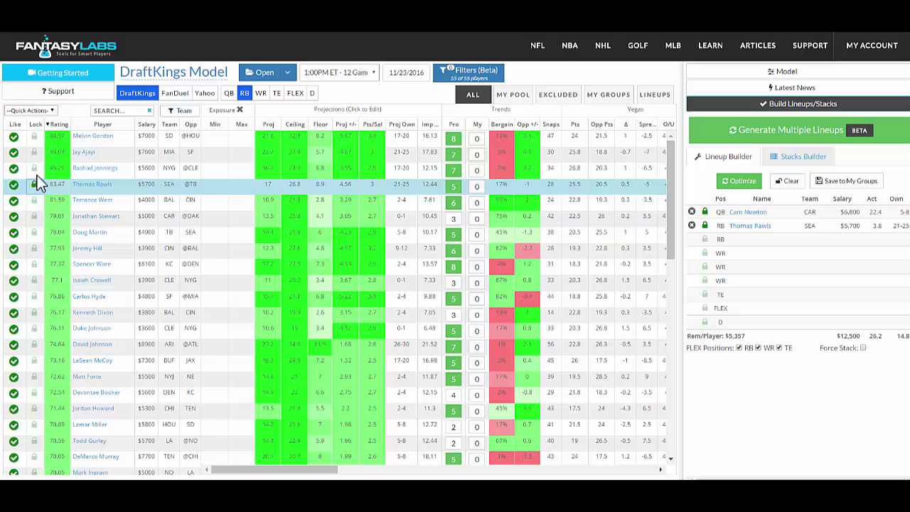
{"action": "left_click", "coordinate": [34, 135]}
{"action": "left_click", "coordinate": [268, 93]}
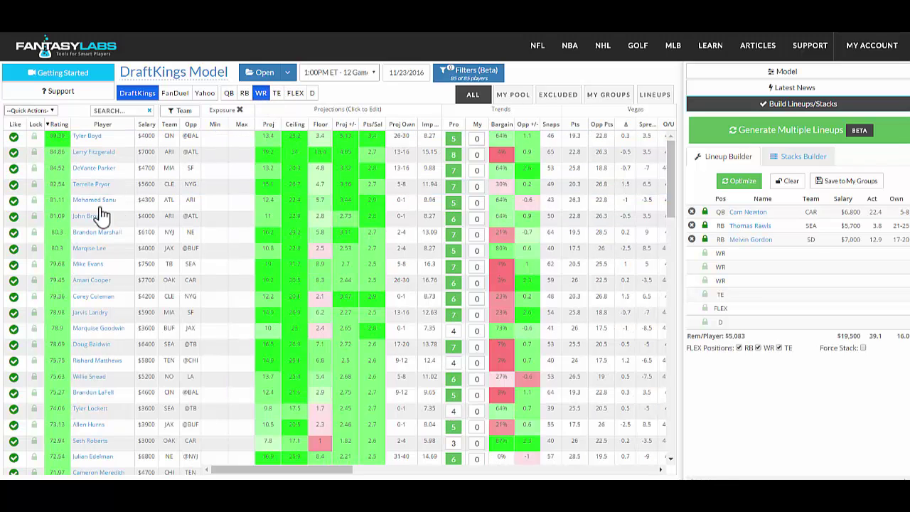
{"action": "left_click", "coordinate": [34, 216]}
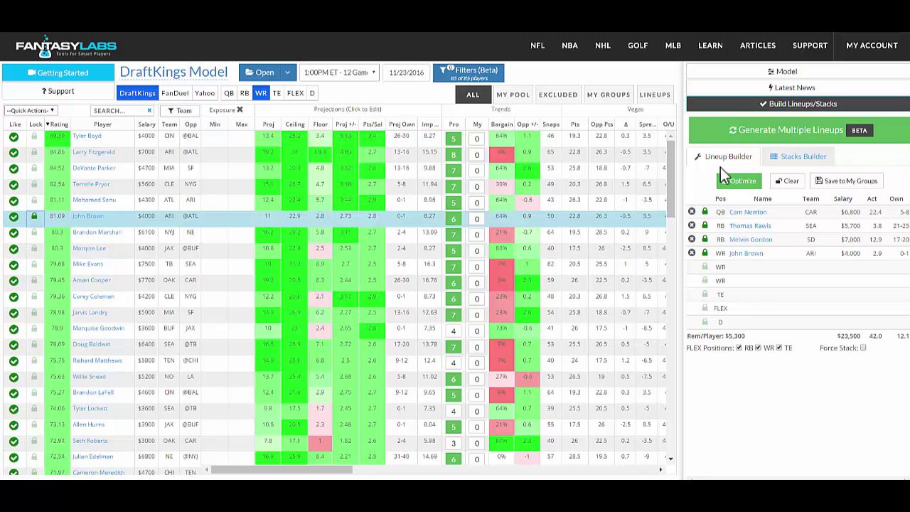
Generate 20 lineups with diversification raised slightly, averaging 142.49 projected points with 33 exposures
{"action": "left_click", "coordinate": [762, 134]}
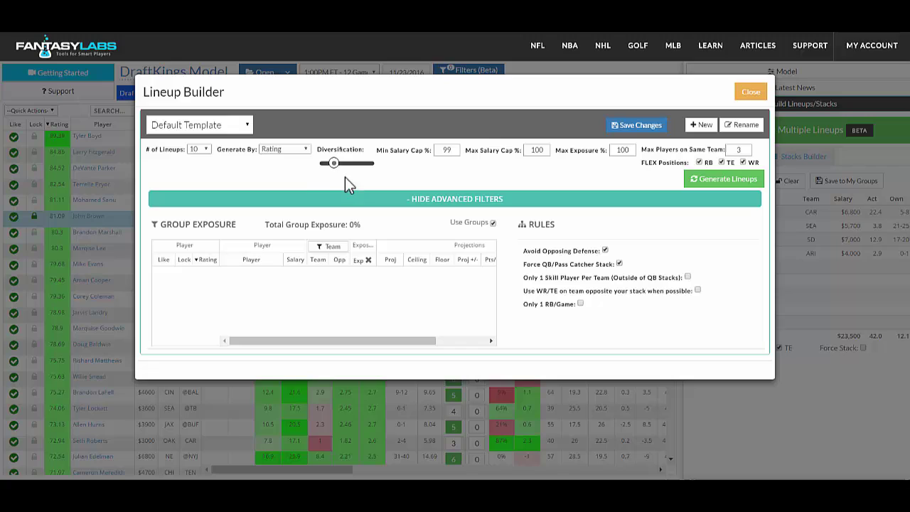
{"action": "left_click", "coordinate": [206, 154]}
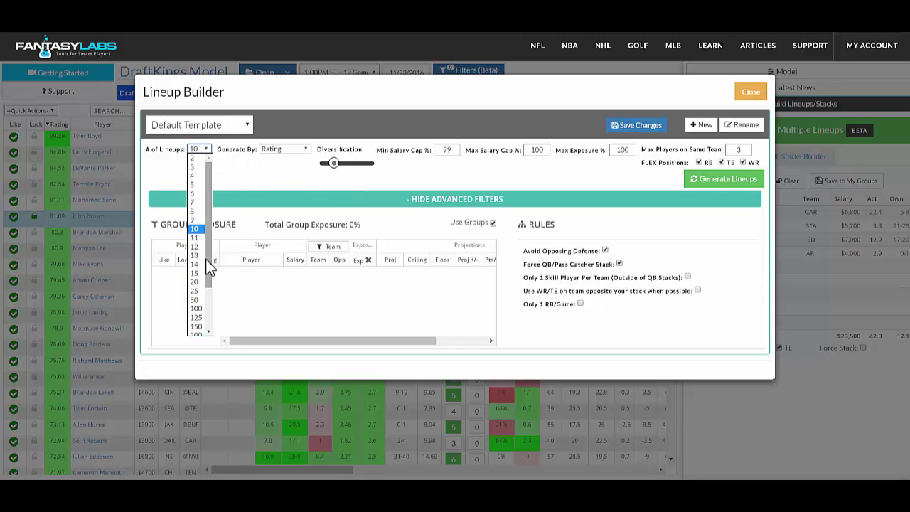
{"action": "left_click", "coordinate": [197, 284]}
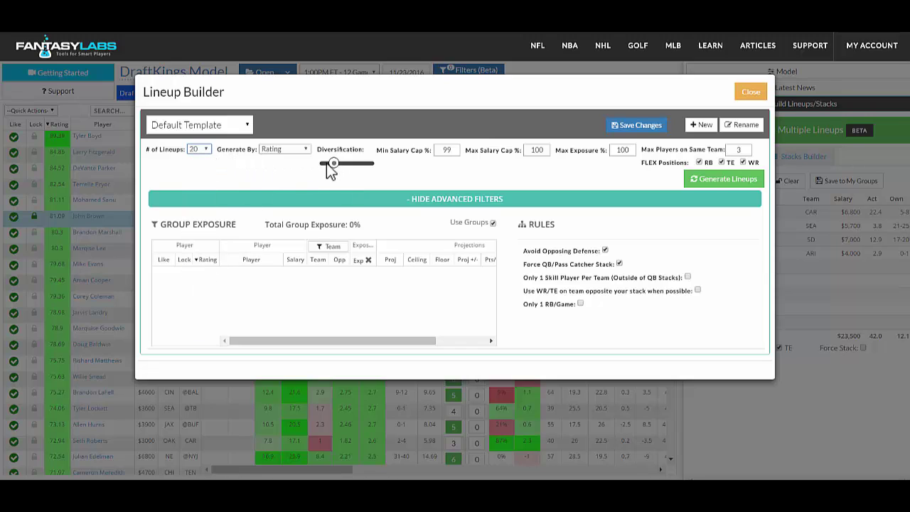
{"action": "left_click_drag", "start_coordinate": [331, 171], "coordinate": [353, 171]}
{"action": "left_click", "coordinate": [748, 183]}
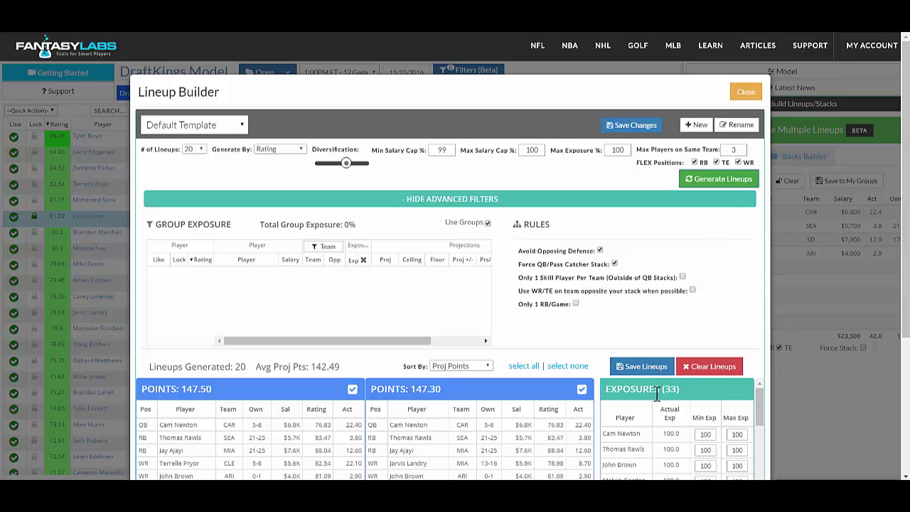
{"action": "left_click_drag", "start_coordinate": [907, 192], "coordinate": [908, 286]}
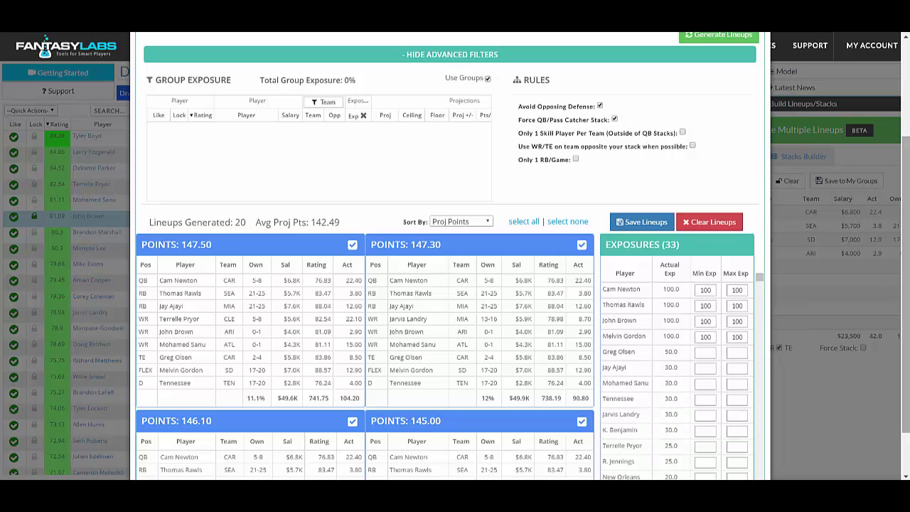
{"action": "scroll", "coordinate": [906, 249], "scroll_direction": "up", "scroll_amount": 2}
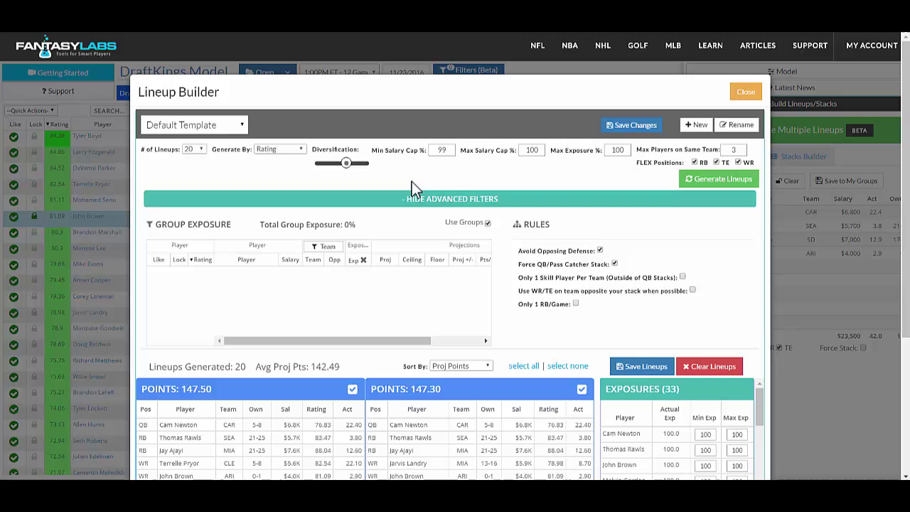
Collapse the advanced filters to show the 20 lineups, topped by 147.50 points
{"action": "left_click", "coordinate": [371, 201]}
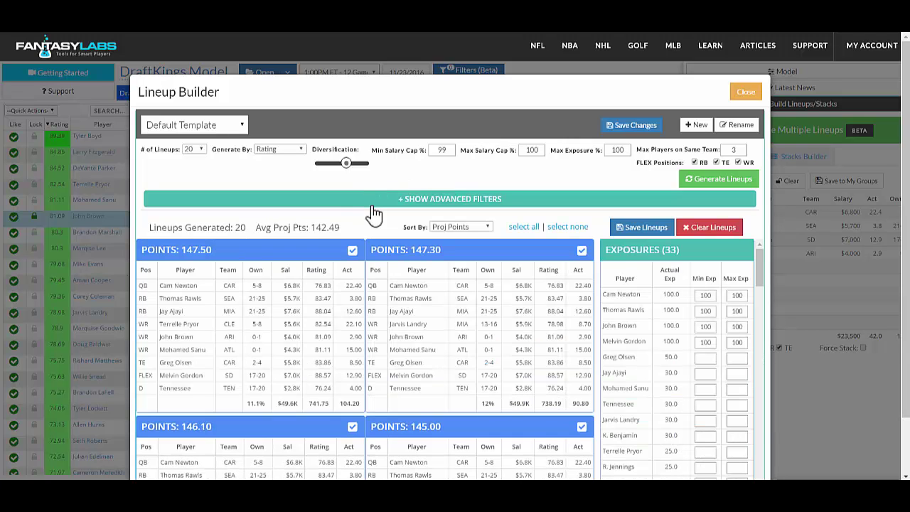
Close the lineup generator and filter the player table to quarterbacks
{"action": "left_click", "coordinate": [747, 93]}
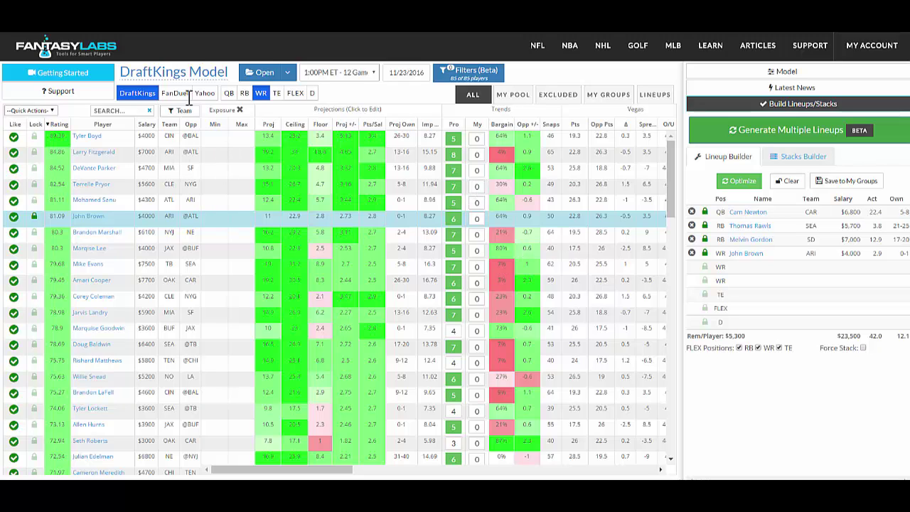
{"action": "left_click", "coordinate": [229, 95]}
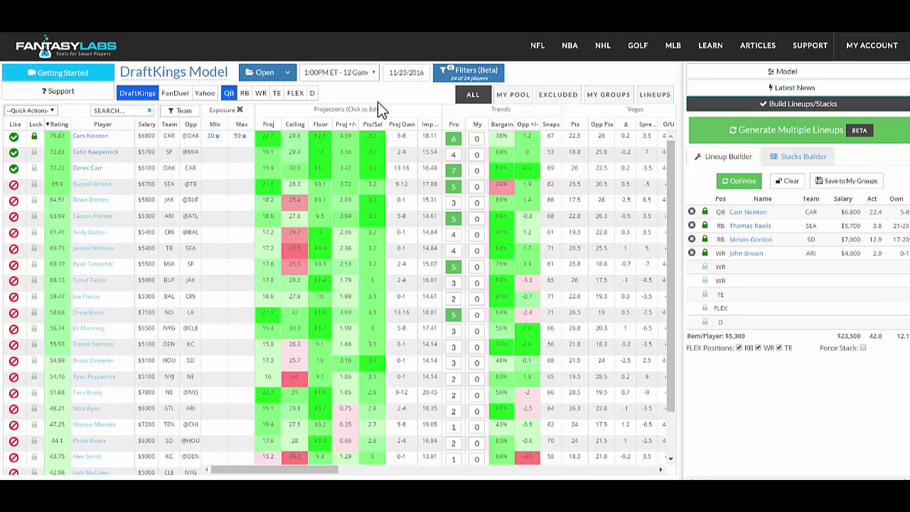
Open Generate Multiple Lineups and nudge the Diversification slider slightly lower
{"action": "left_click", "coordinate": [718, 132]}
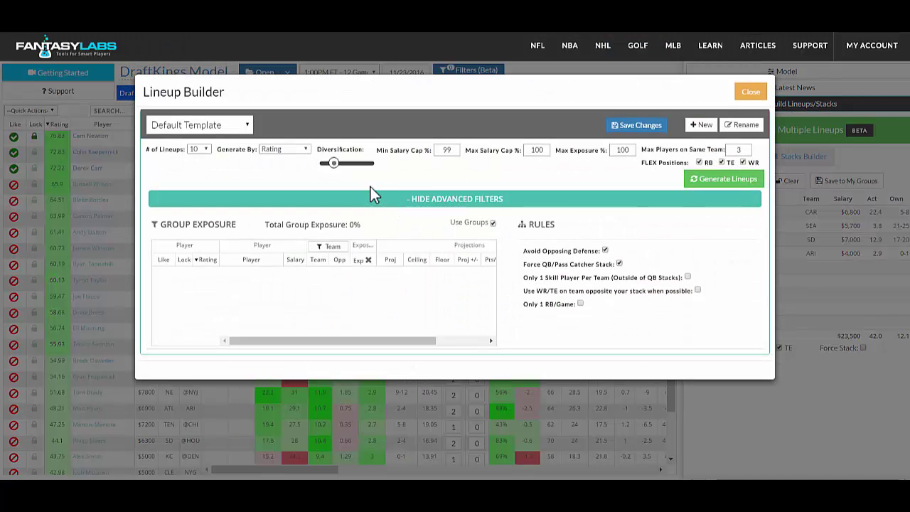
{"action": "left_click_drag", "start_coordinate": [334, 173], "coordinate": [328, 176]}
Like the Seattle quarterback, save the four locked players to My Groups, and set group exposure to 50
{"action": "left_click", "coordinate": [751, 92]}
{"action": "left_click", "coordinate": [13, 184]}
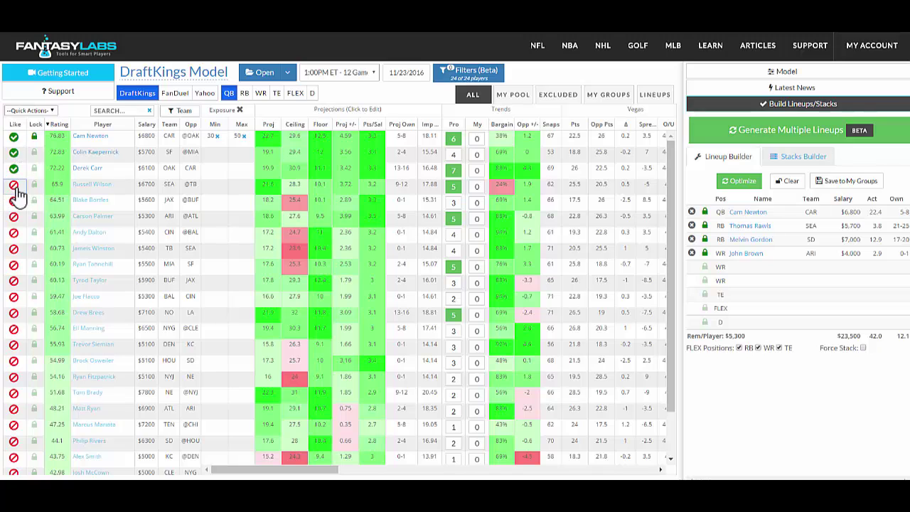
{"action": "left_click", "coordinate": [848, 181]}
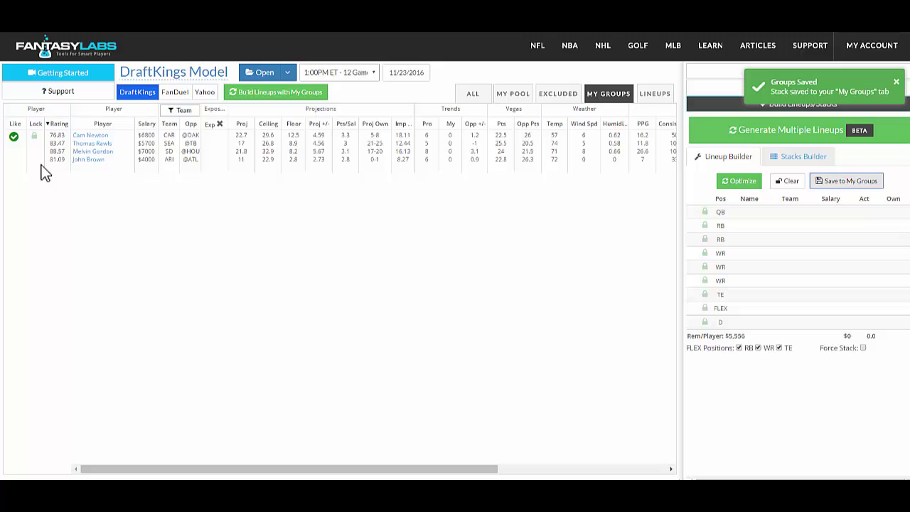
{"action": "left_click", "coordinate": [216, 152]}
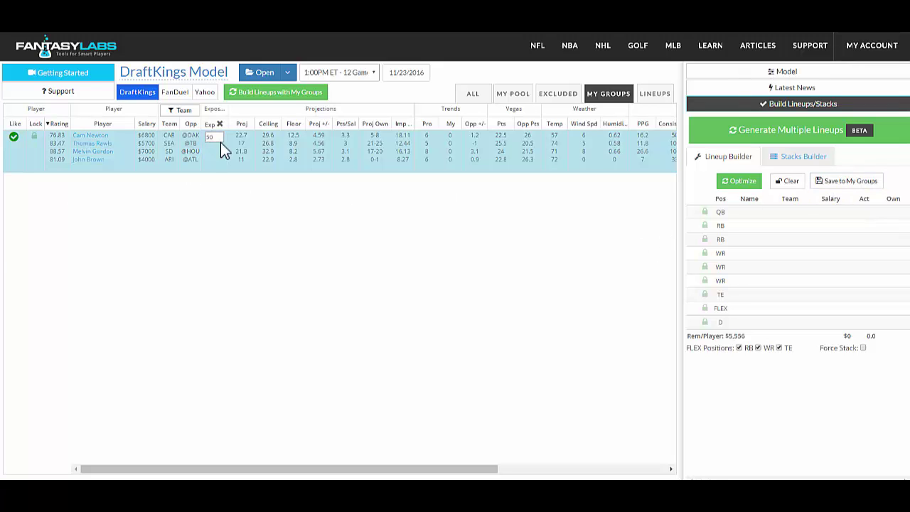
{"action": "left_click", "coordinate": [397, 99]}
Generate 20 lineups at 60% max exposure, excluding TE from FLEX, with diversification lowered slightly
{"action": "left_click", "coordinate": [745, 139]}
{"action": "left_click", "coordinate": [722, 163]}
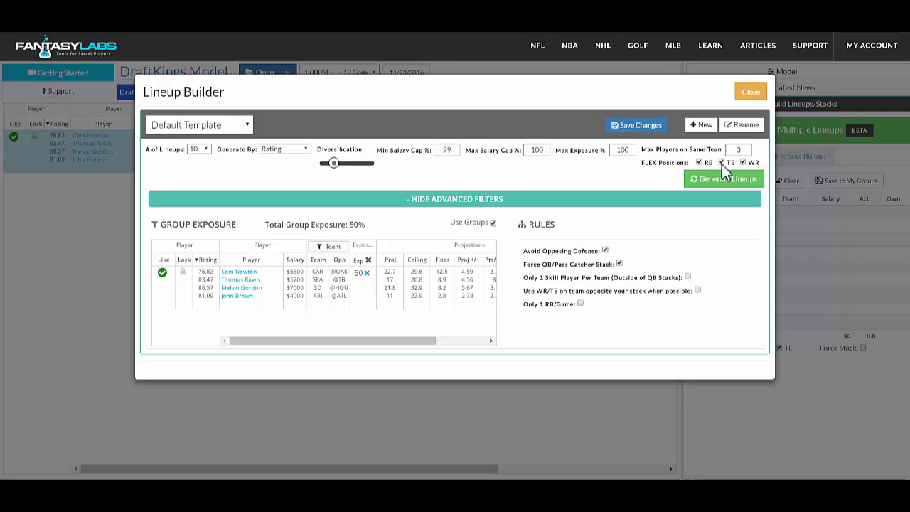
{"action": "double_click", "coordinate": [623, 150]}
{"action": "type", "text": "60"}
{"action": "left_click_drag", "start_coordinate": [337, 169], "coordinate": [329, 168]}
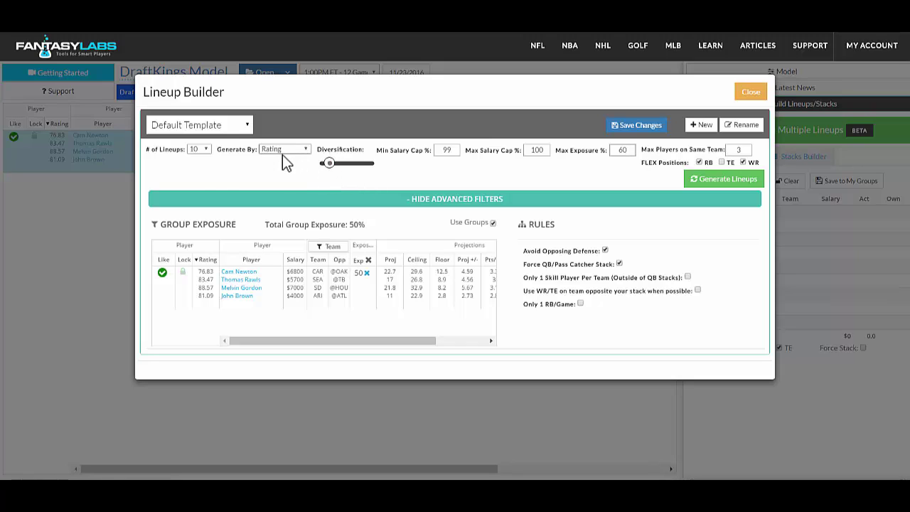
{"action": "left_click", "coordinate": [203, 150]}
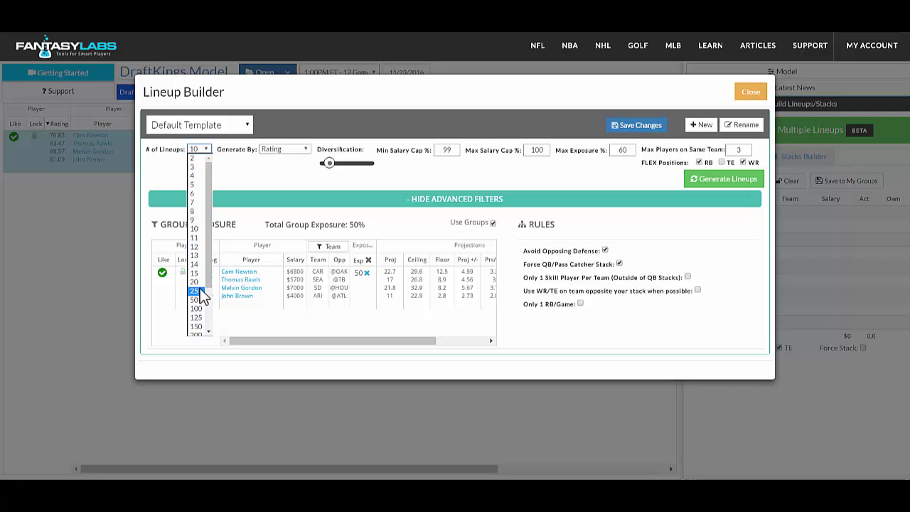
{"action": "left_click", "coordinate": [196, 282]}
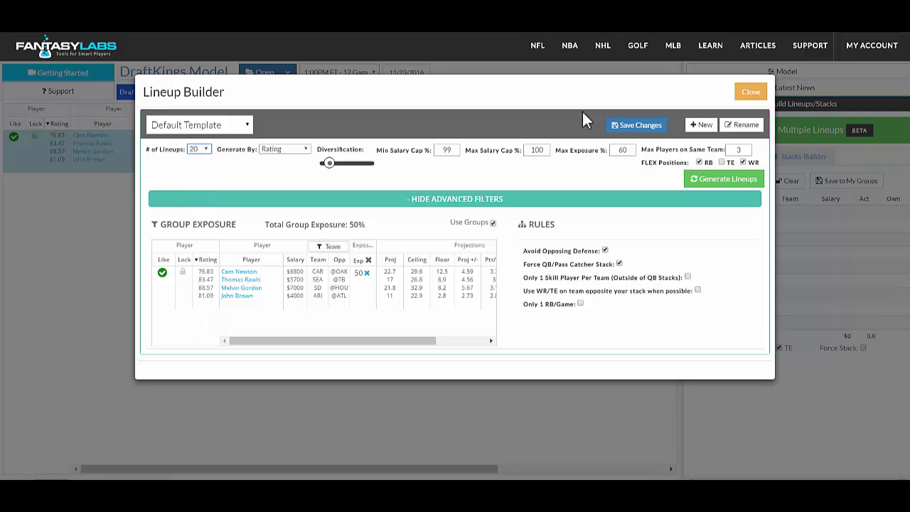
{"action": "left_click", "coordinate": [738, 189]}
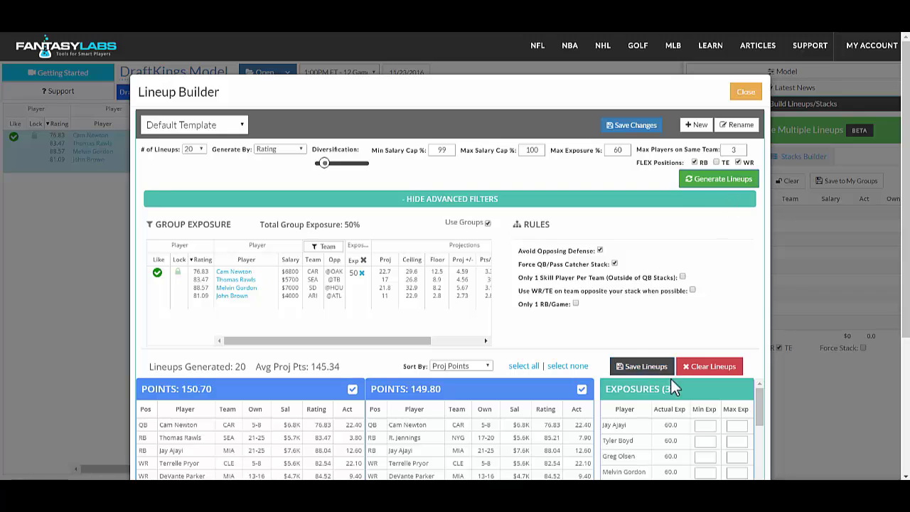
Enter 30 in the Carolina tight end's Max Exp box and save the exposures
{"action": "scroll", "coordinate": [815, 263], "scroll_direction": "down", "scroll_amount": 3}
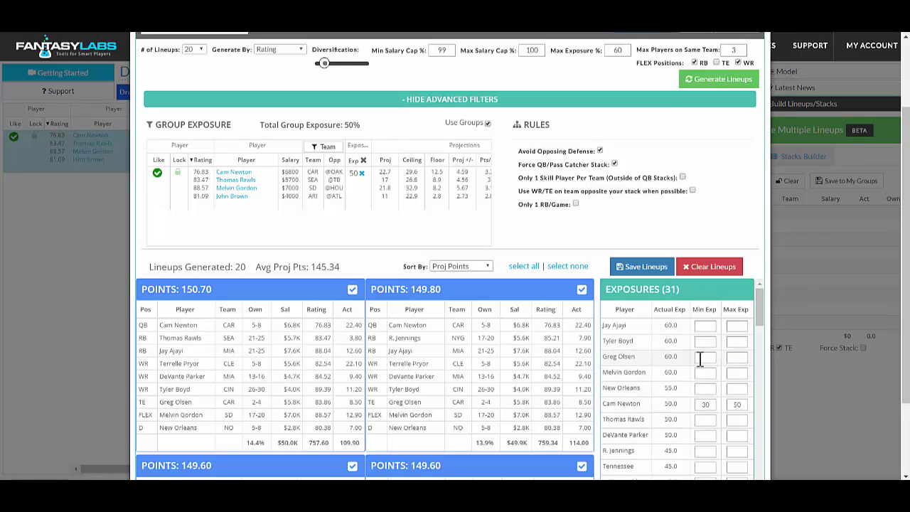
{"action": "left_click", "coordinate": [739, 359]}
{"action": "type", "text": "30"}
{"action": "left_click", "coordinate": [741, 291]}
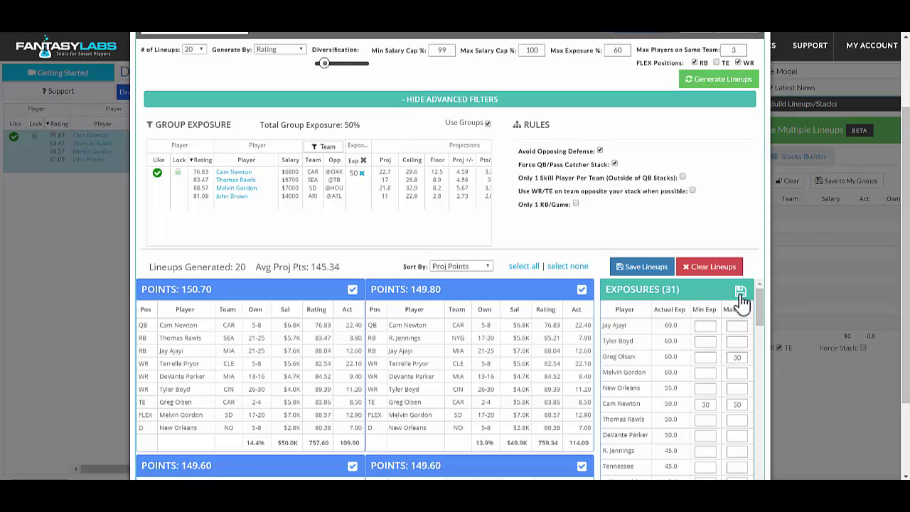
Regenerate the 20 lineups and review the new lineups and exposures list
{"action": "left_click", "coordinate": [712, 87]}
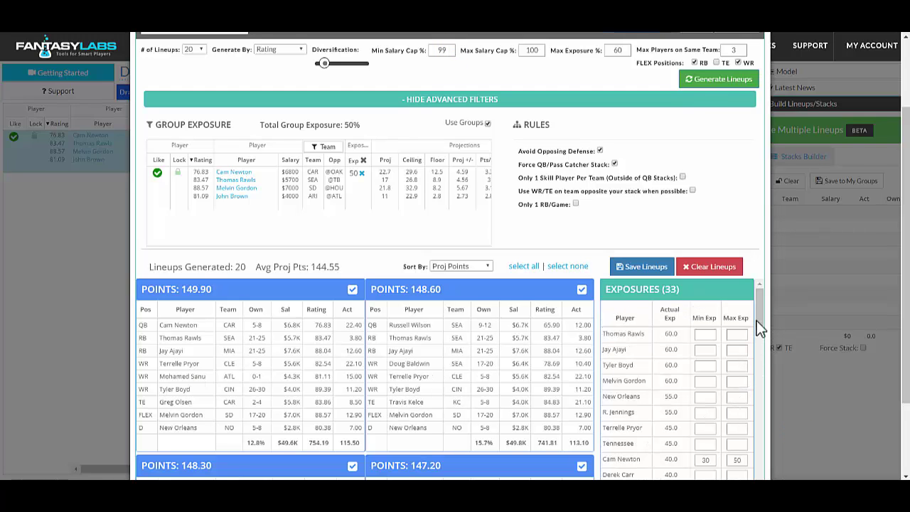
{"action": "left_click_drag", "start_coordinate": [756, 320], "coordinate": [758, 343]}
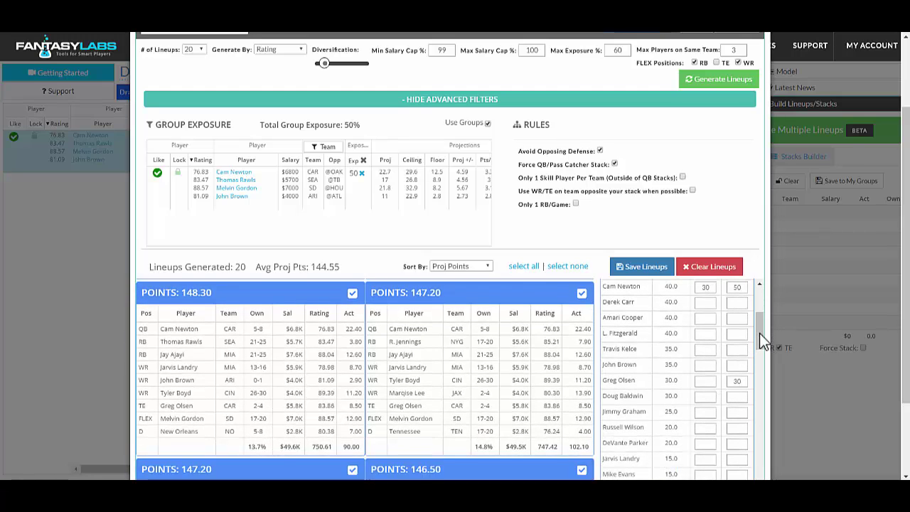
{"action": "scroll", "coordinate": [759, 340], "scroll_direction": "up", "scroll_amount": 3}
{"action": "scroll", "coordinate": [907, 174], "scroll_direction": "up", "scroll_amount": 1}
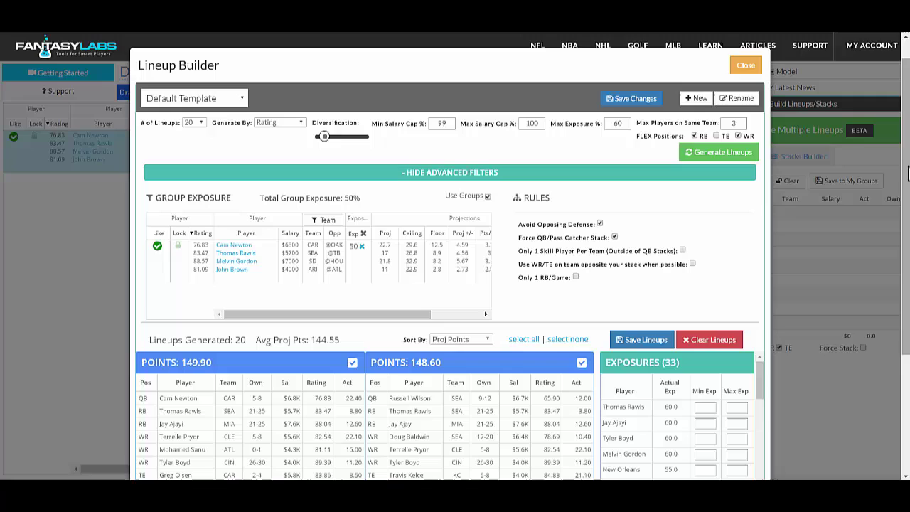